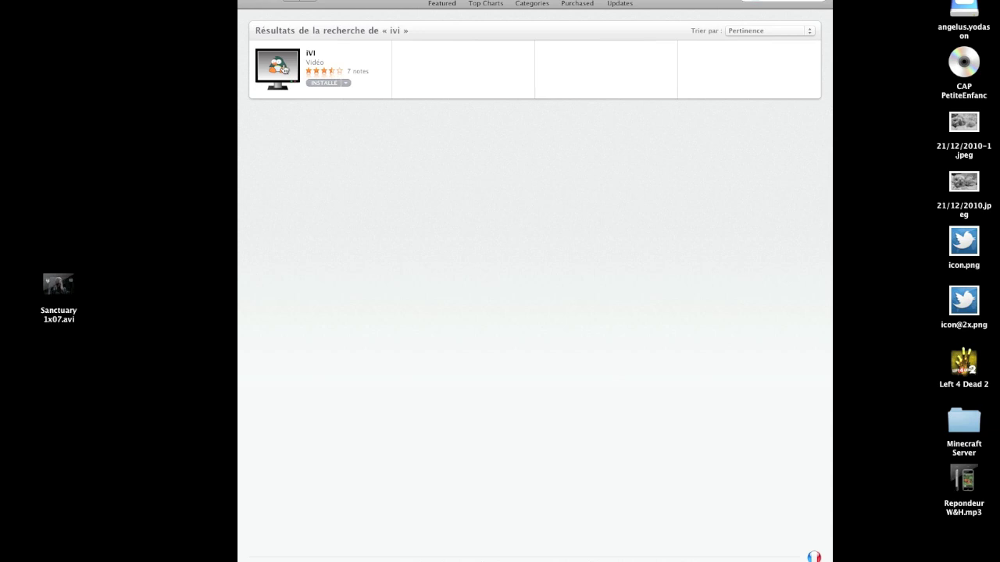
Open the iVI product page from the App Store search results to read its description, and quit the App Store
click(294, 69)
click(662, 91)
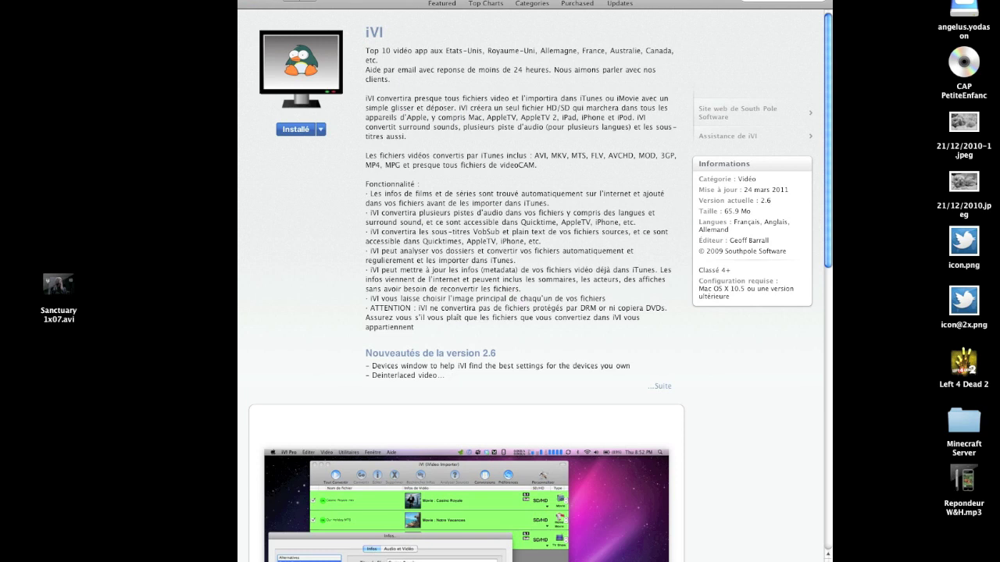
key(super+q)
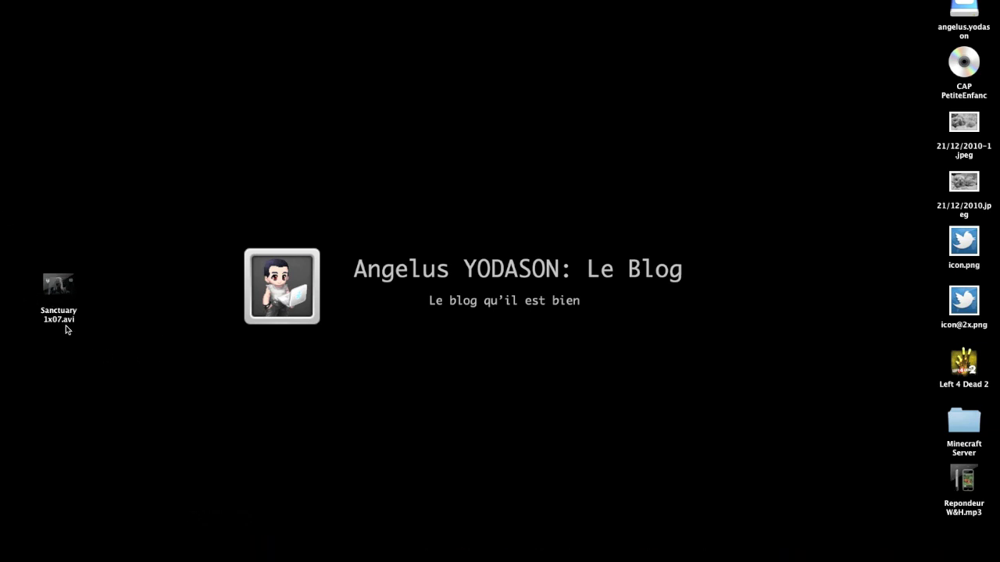
Launch iVI and add the desktop file Sanctuary 1x07.avi to its list of videos
click(633, 549)
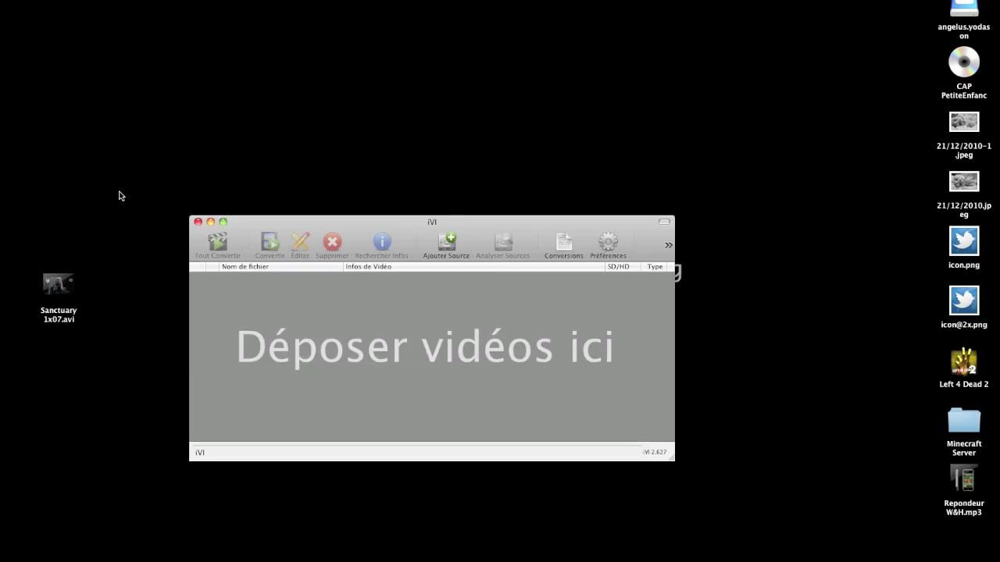
click(55, 283)
mouse_move(55, 283)
mouse_down()
mouse_move(228, 302)
mouse_move(105, 274)
mouse_move(191, 195)
mouse_move(136, 184)
mouse_move(172, 209)
mouse_move(62, 289)
mouse_up()
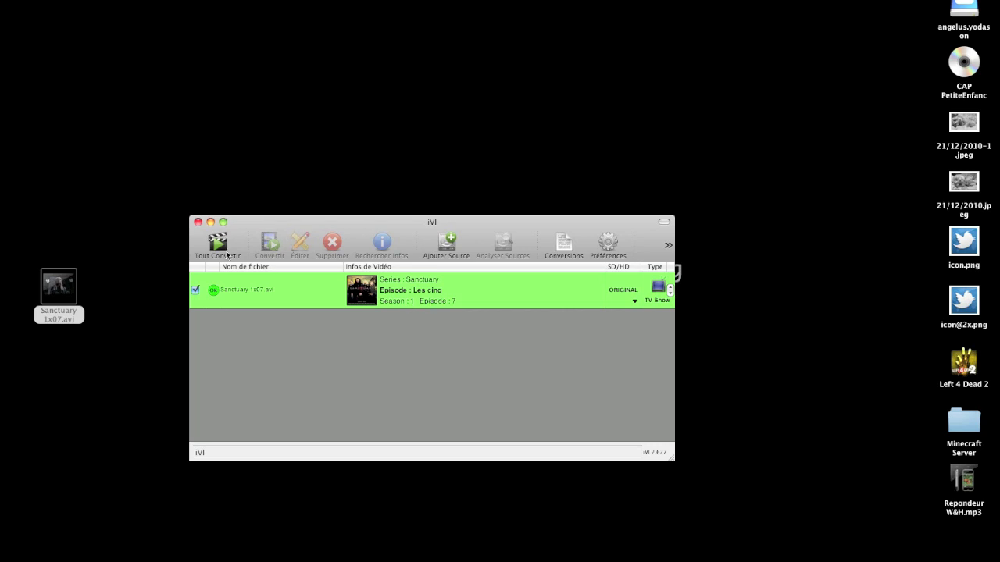
Open the info editor for Sanctuary 1x07.avi and move its window away from the lower part of the desktop
click(302, 289)
click(301, 244)
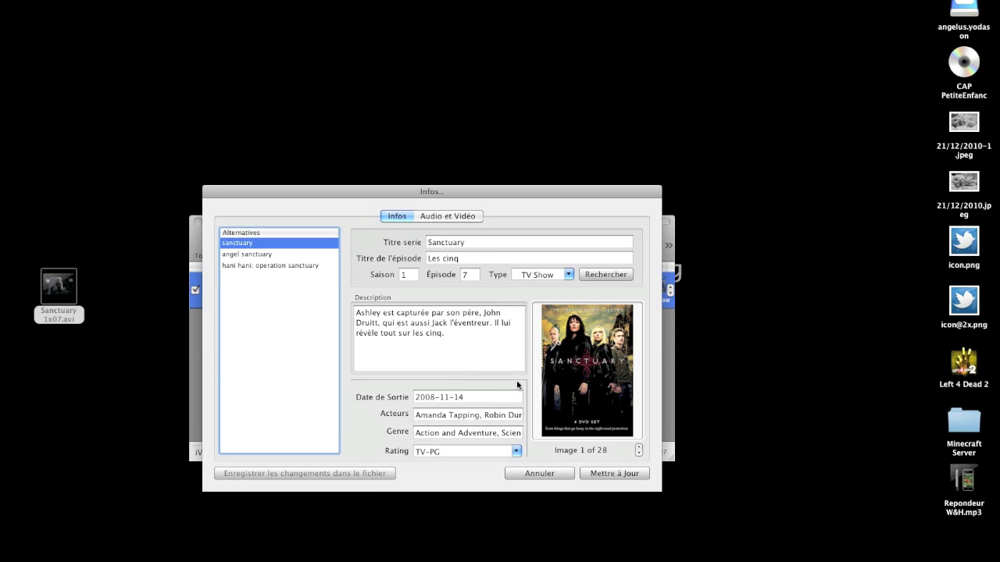
drag(389, 188, 459, 158)
Switch to Finder and open the Artworks folder inside Images to find a replacement cover
mouse_move(351, 558)
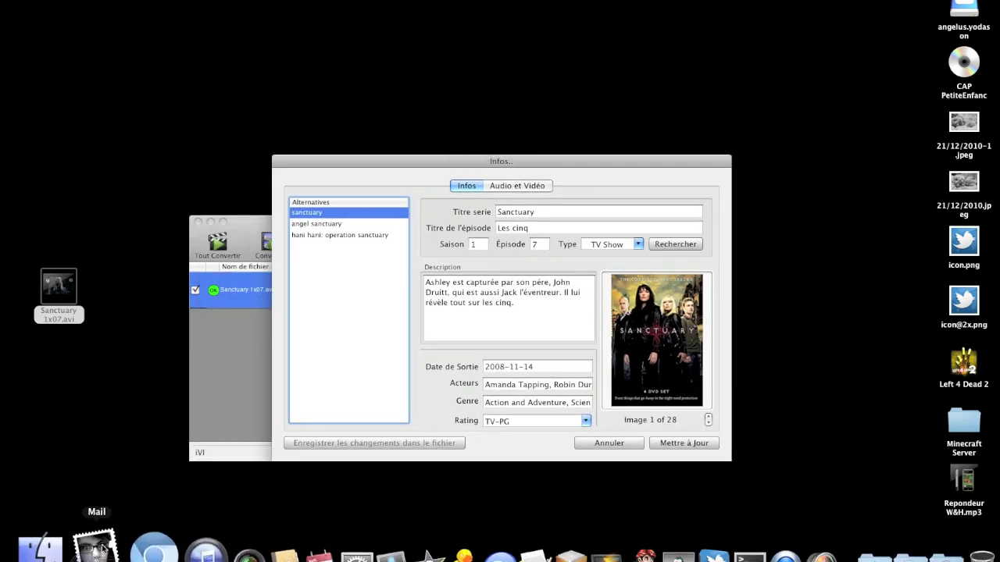
click(64, 553)
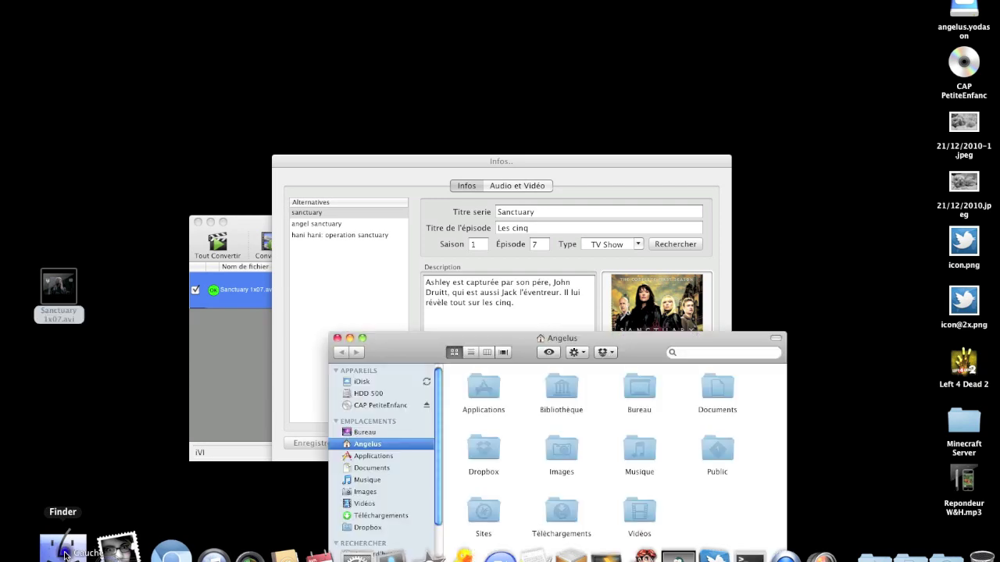
click(371, 503)
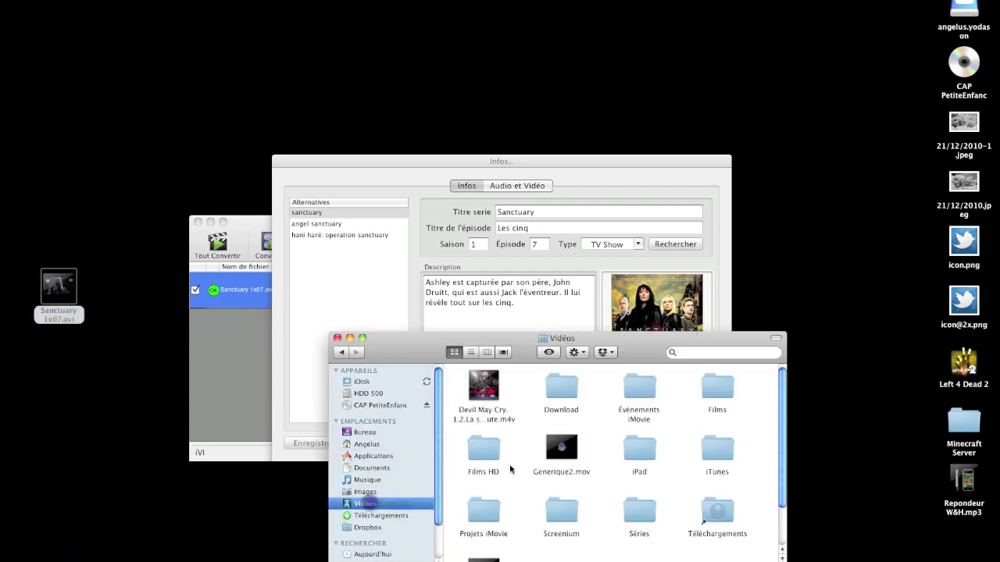
scroll(493, 432, down, 2)
scroll(494, 432, down, 1)
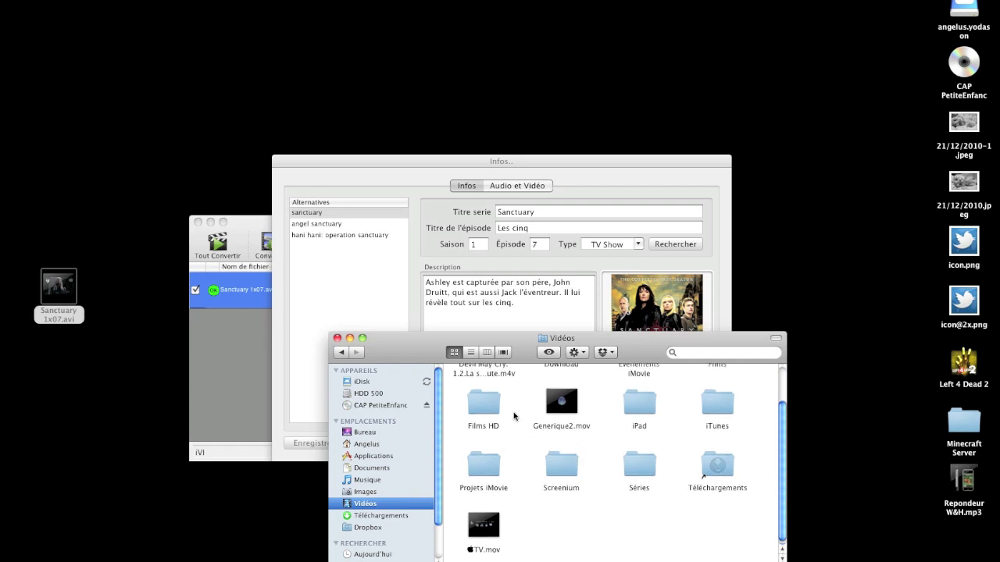
scroll(513, 412, up, 1)
click(385, 489)
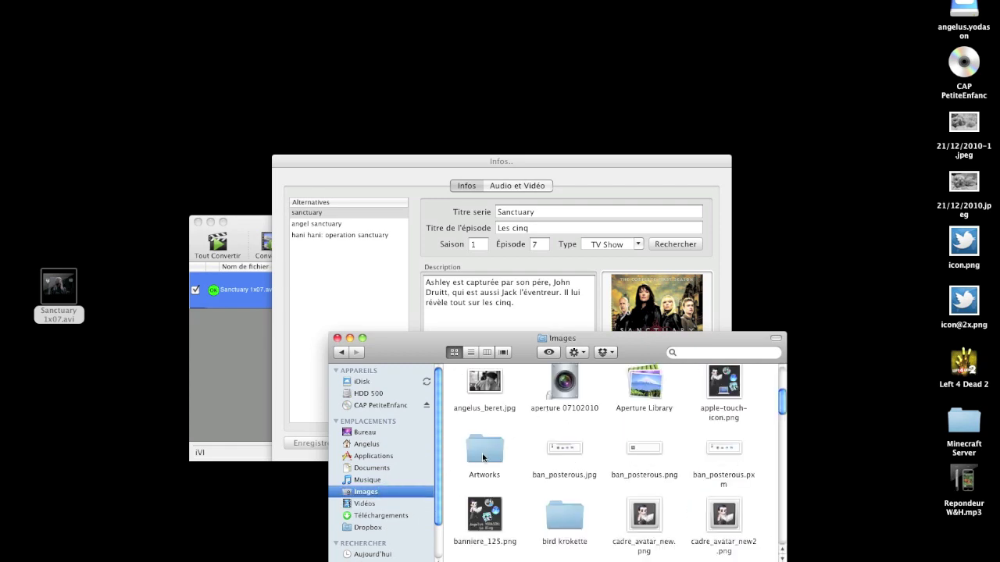
click(493, 459)
double_click(493, 458)
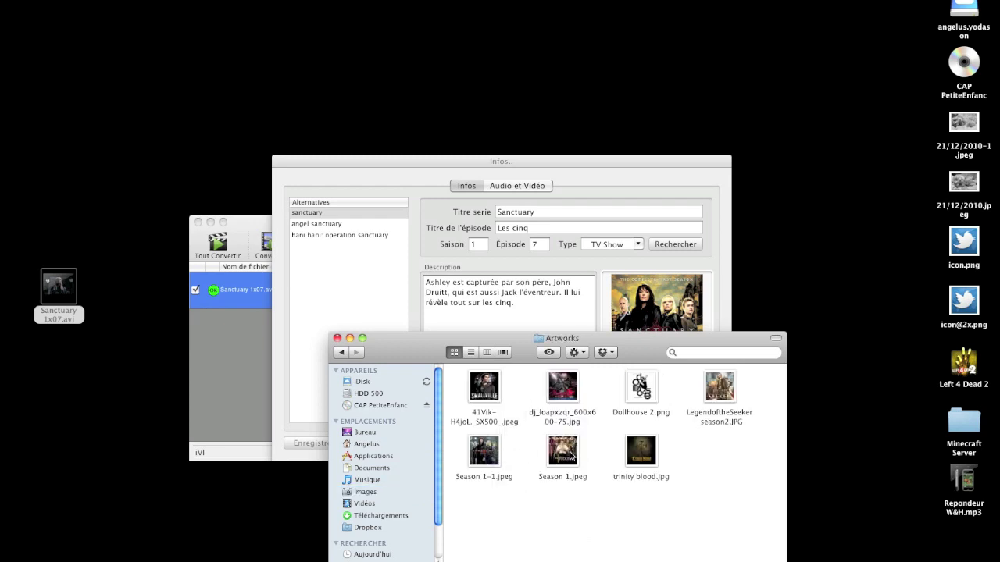
Replace the episode's cover art with Season 1-1.jpeg from the Artworks folder and update the video's info
drag(626, 353, 602, 415)
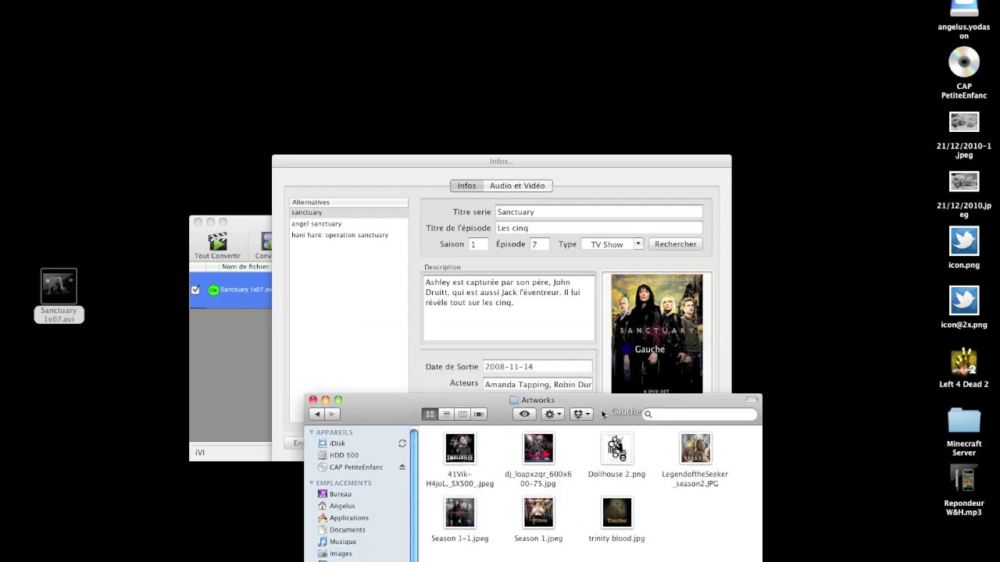
drag(459, 521, 669, 337)
drag(375, 399, 367, 477)
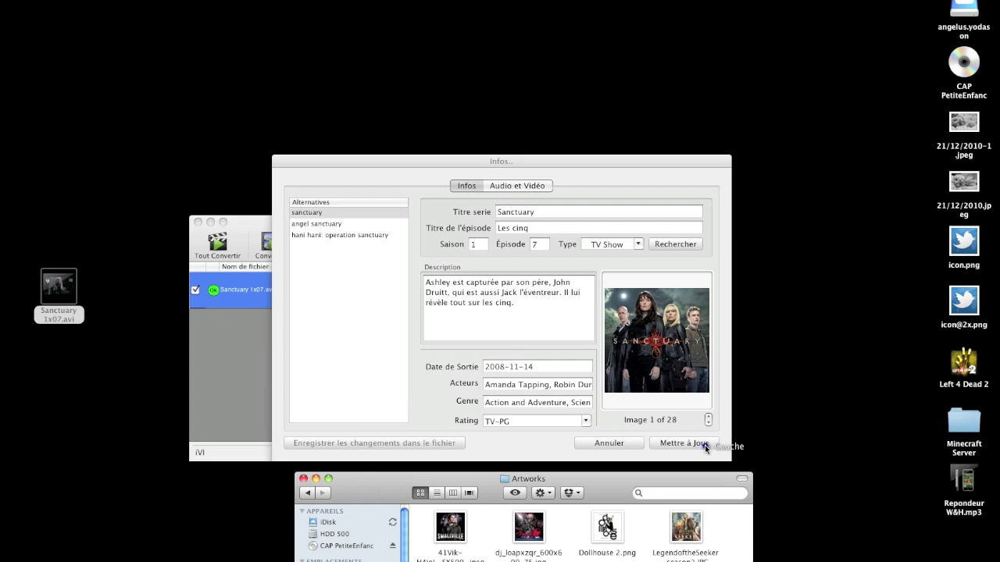
click(704, 443)
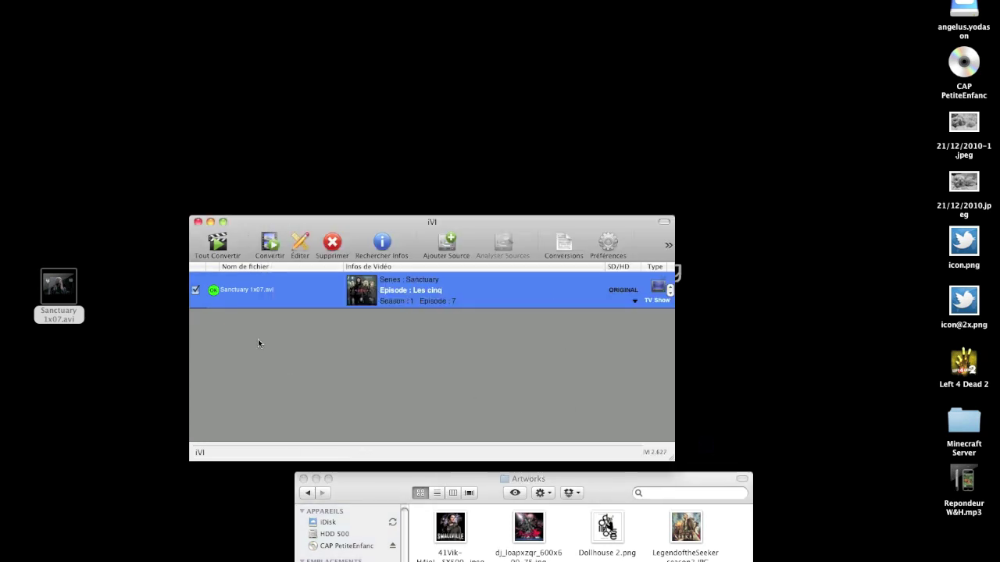
Review iVI's device, general, conversion, source folder, automation and advanced preferences, and close them without saving changes
click(606, 249)
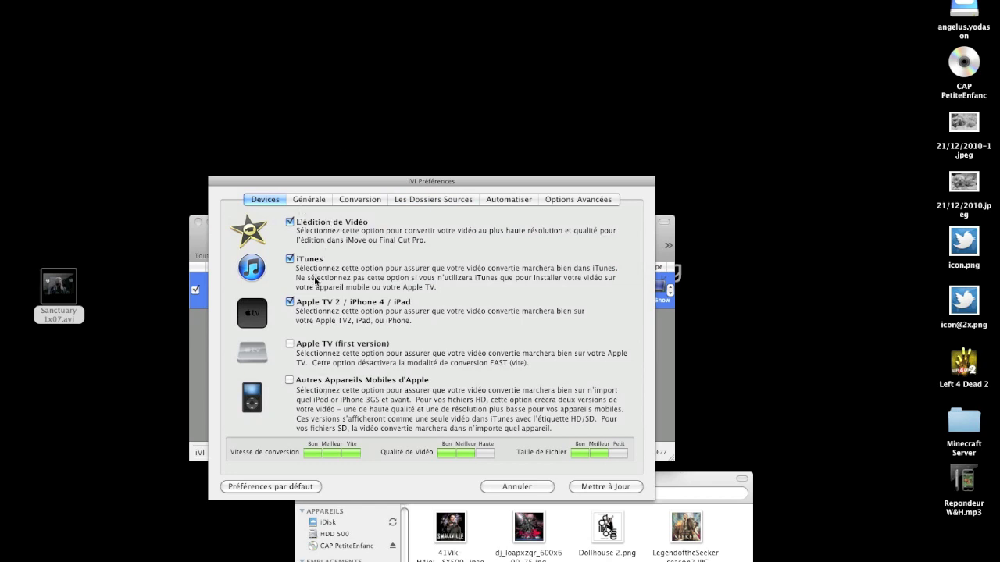
click(310, 199)
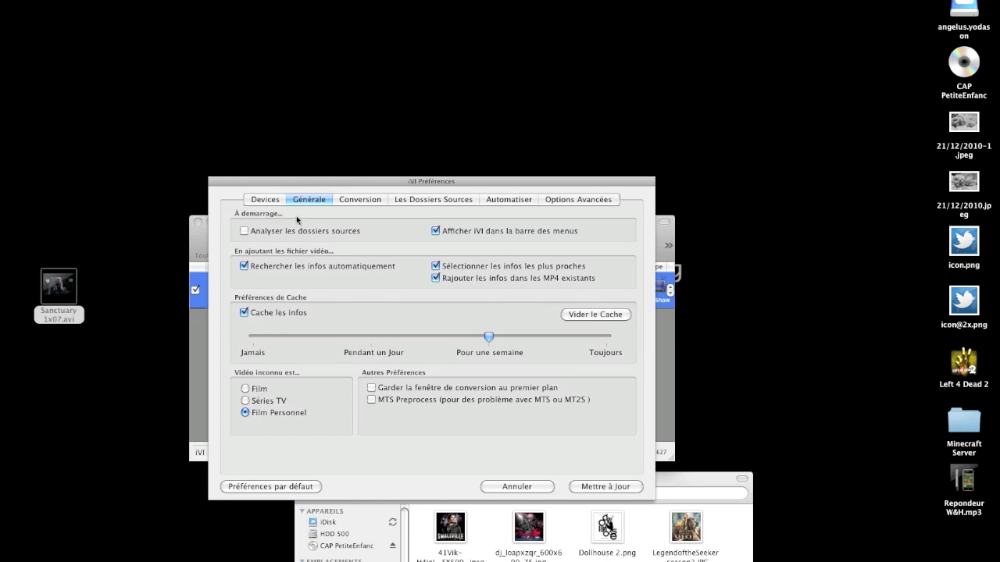
click(361, 199)
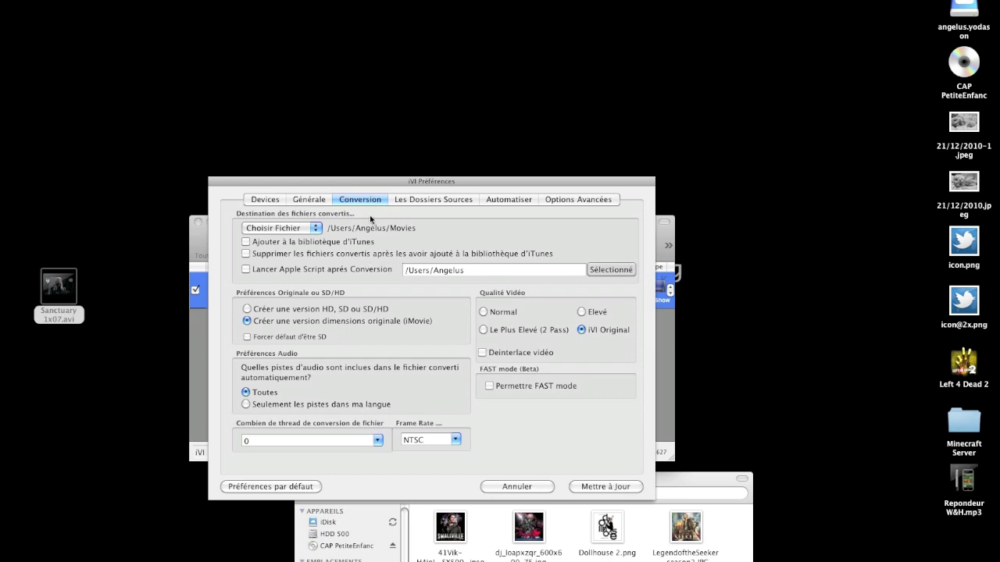
click(426, 200)
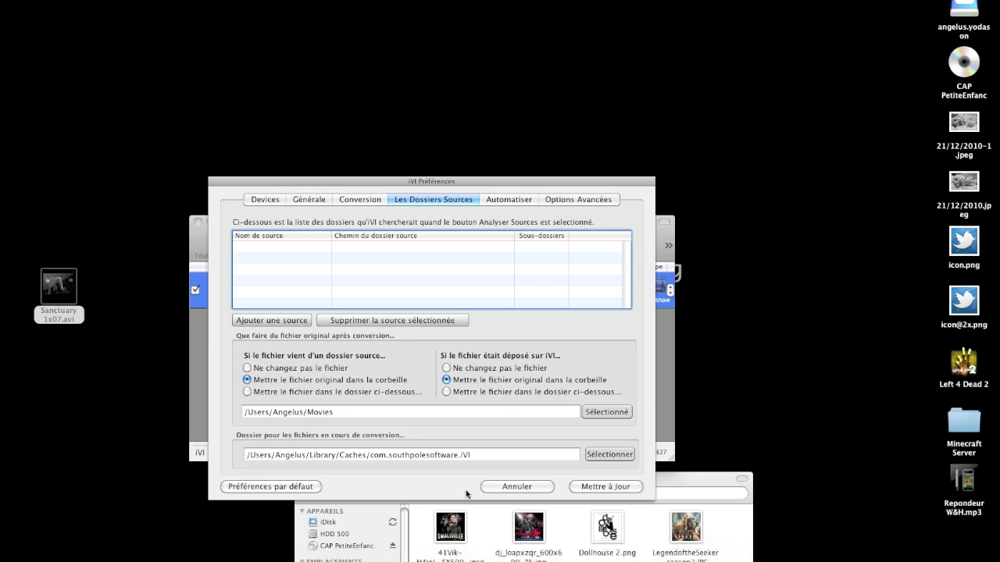
click(502, 202)
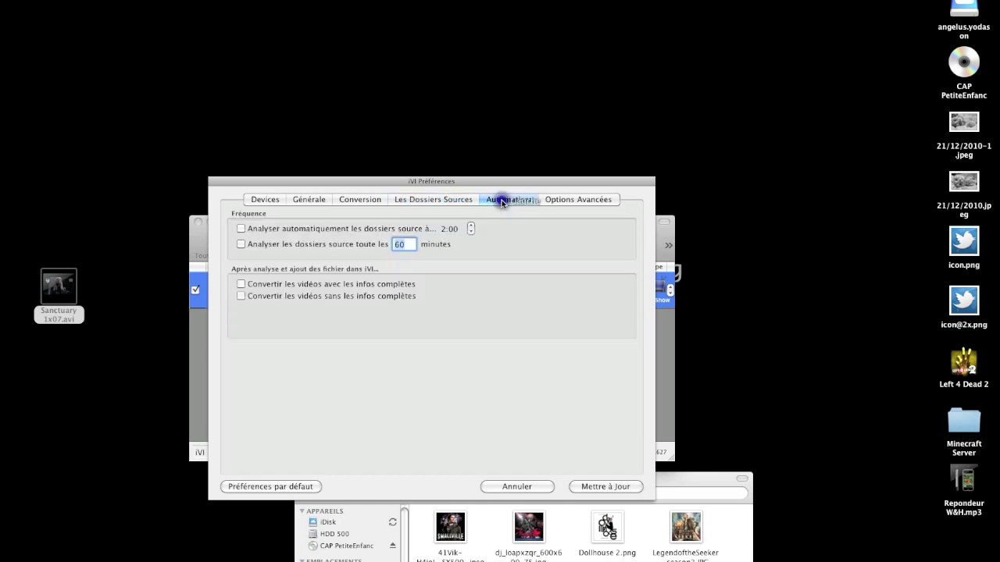
click(559, 201)
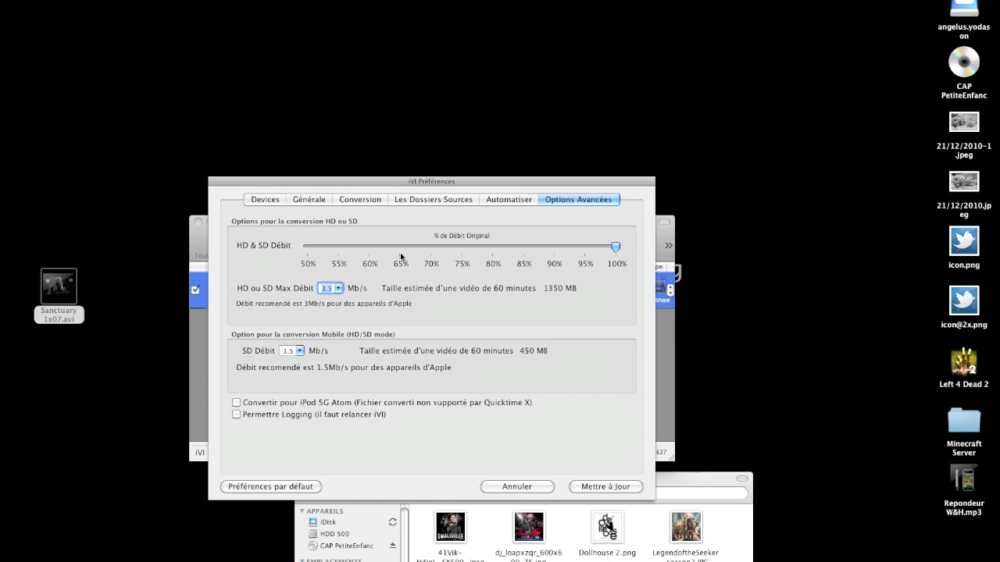
click(362, 199)
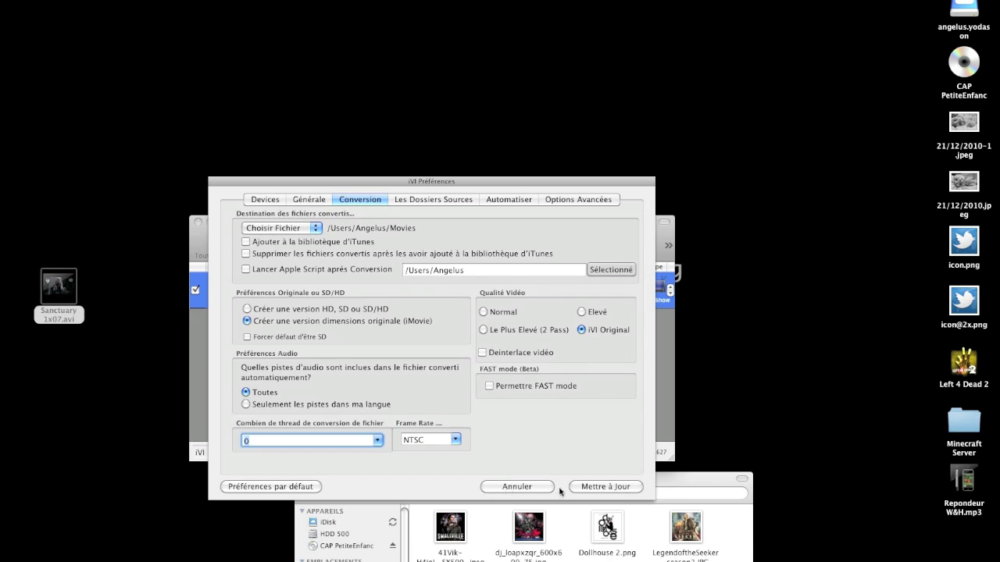
click(532, 487)
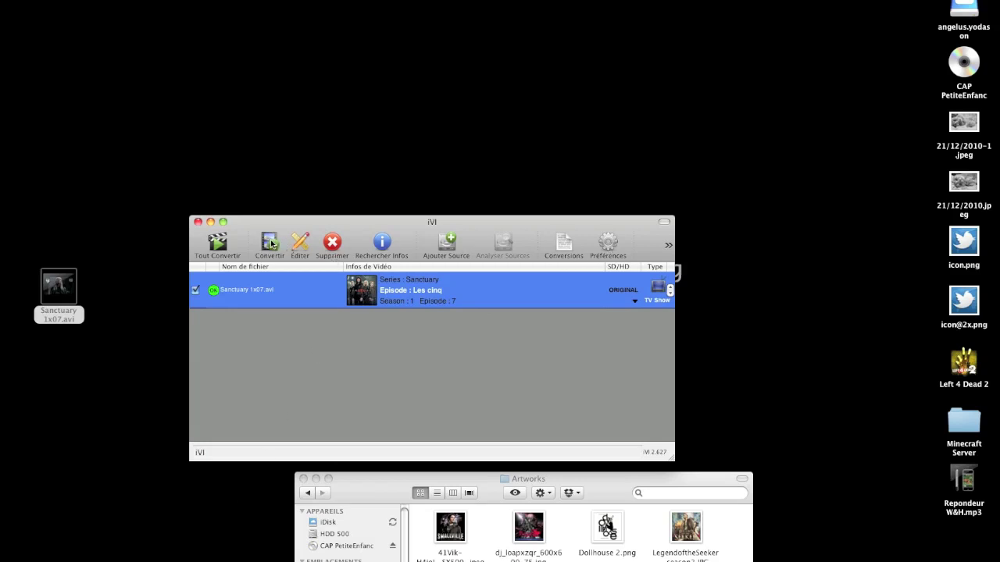
Reopen the preferences to recheck the device, general and conversion settings, and cancel without changing anything
click(607, 247)
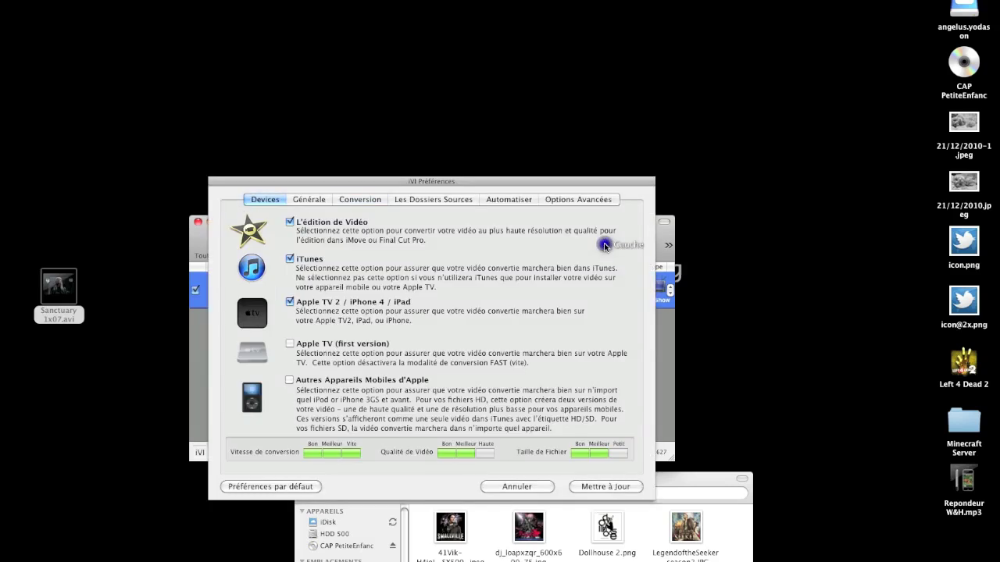
click(321, 198)
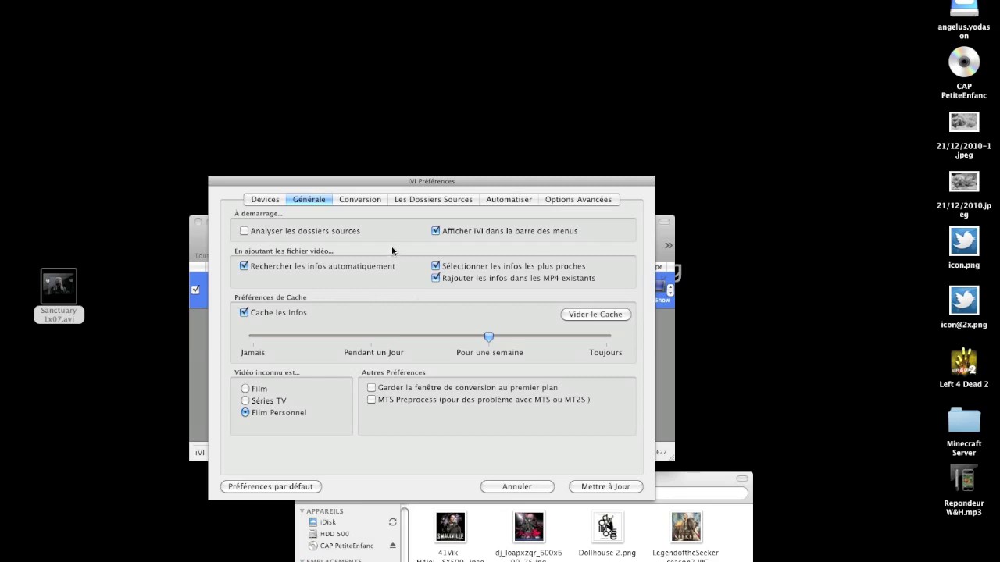
click(358, 199)
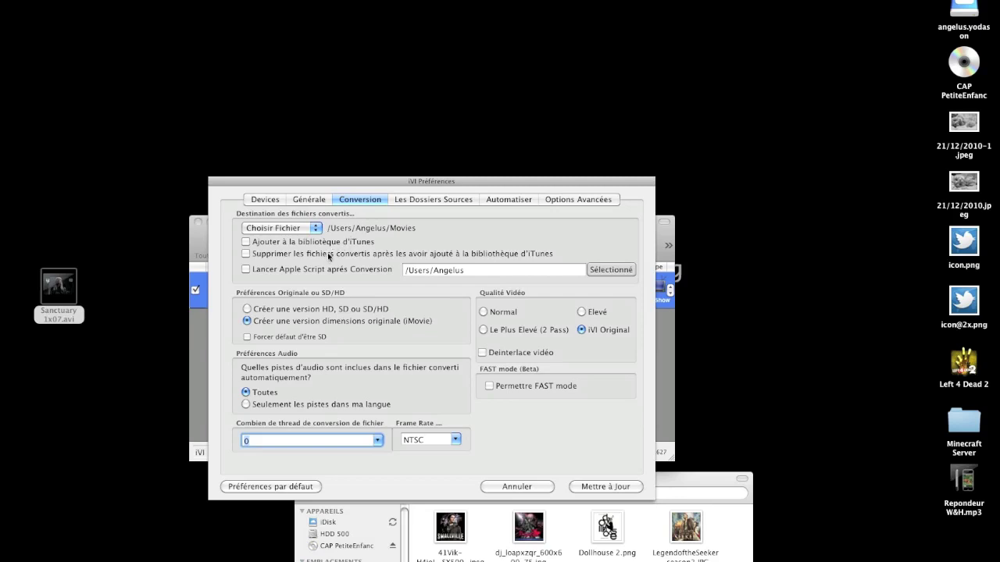
click(503, 485)
Move the iVI window higher on the desktop, enlarge it slightly, and close it
drag(348, 224, 385, 119)
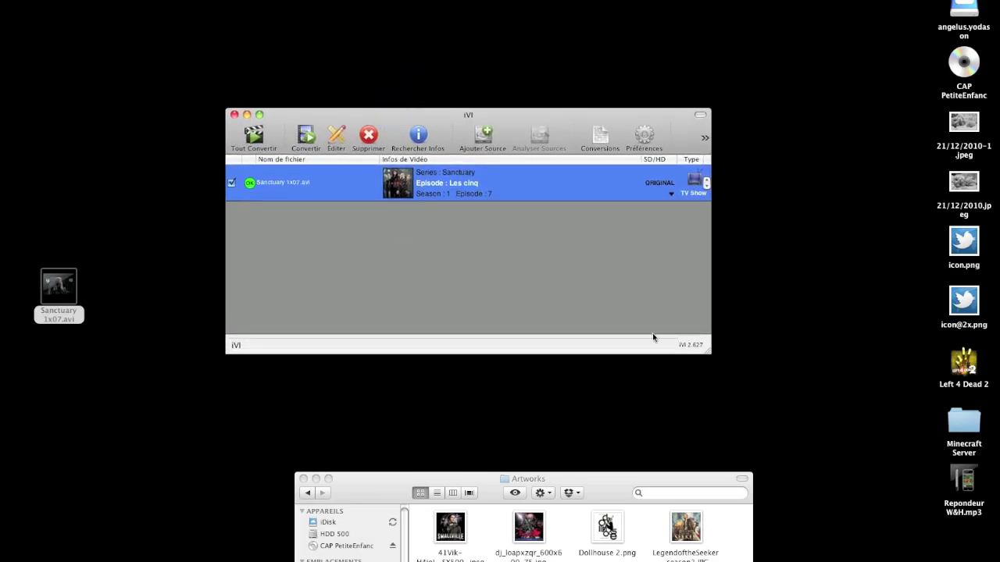
drag(711, 354, 714, 365)
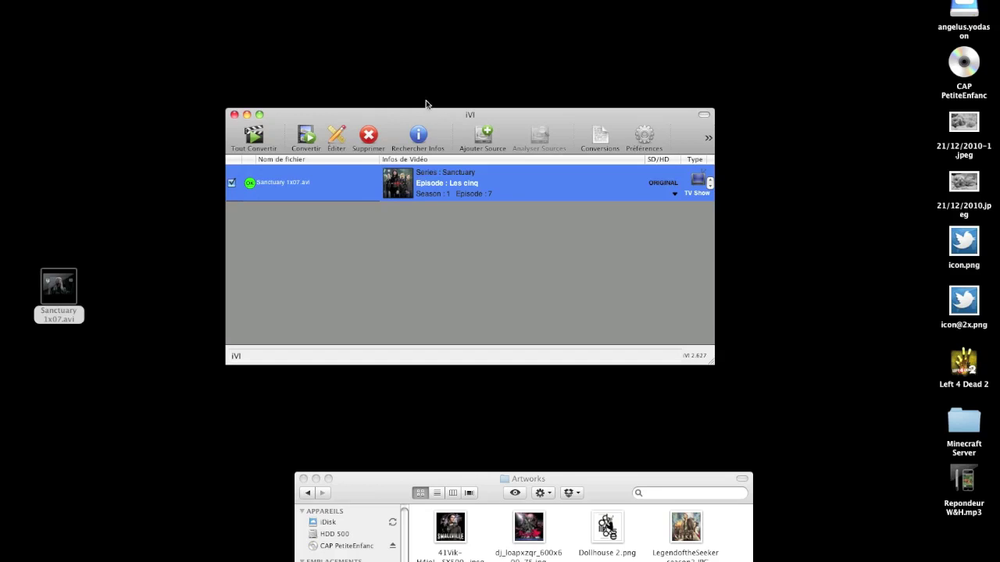
click(234, 115)
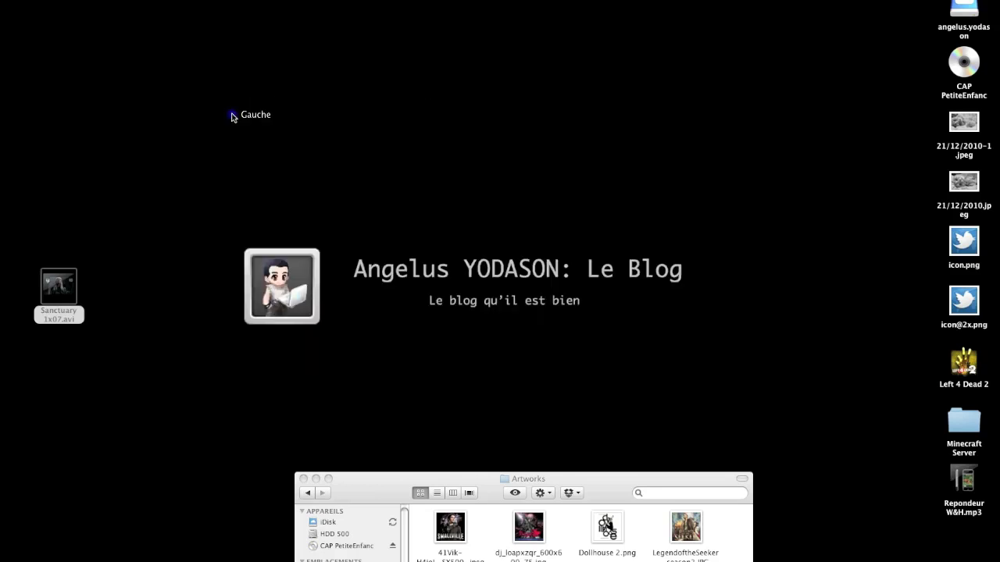